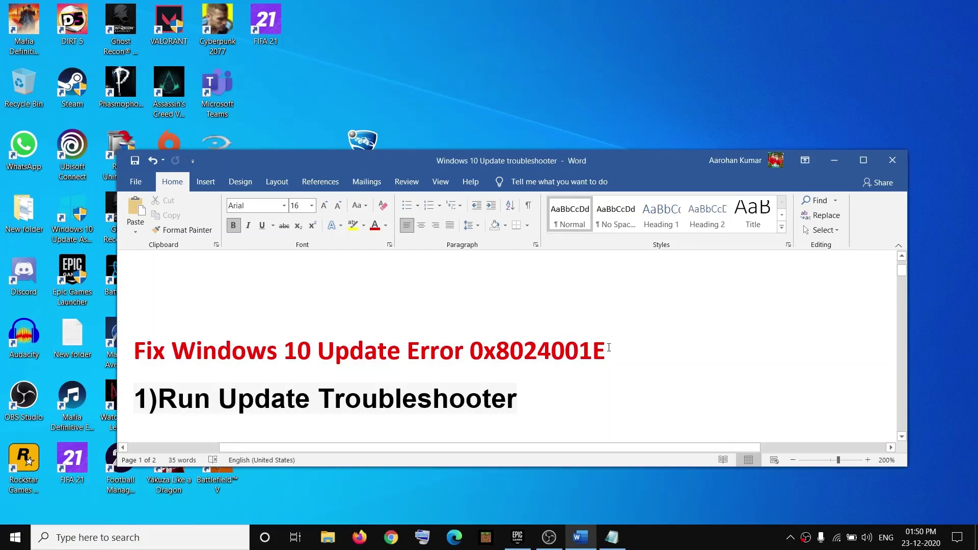
Highlight error code 0x8024001E and the first fix, Run Update Troubleshooter, then open Start
drag(609, 347, 477, 350)
click(324, 356)
drag(159, 398, 517, 400)
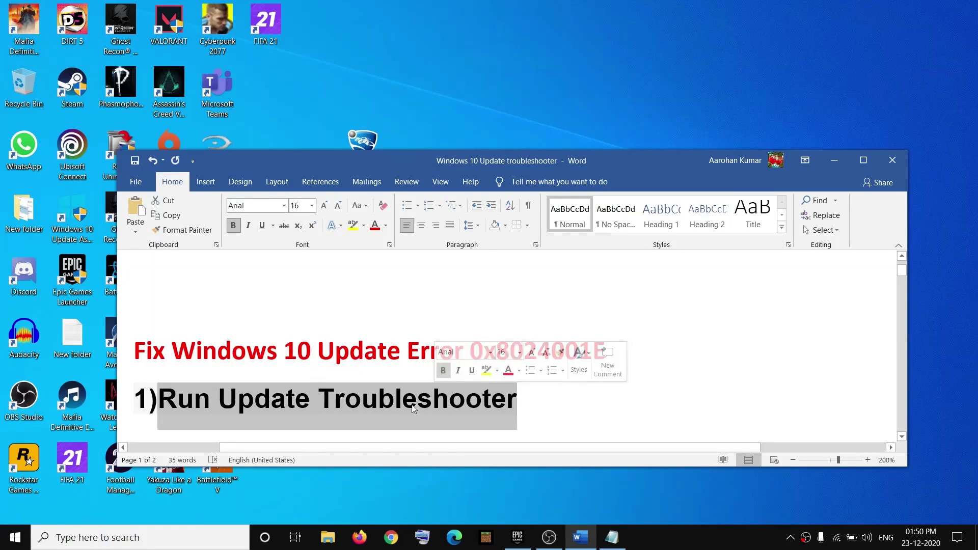
click(18, 540)
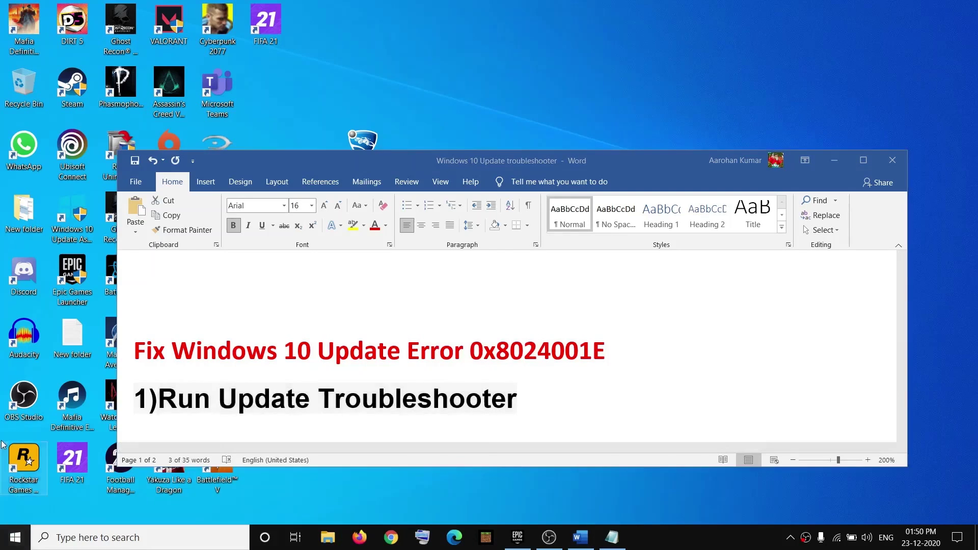
Run the Windows Update troubleshooter from Settings' Update & Security additional troubleshooters
click(31, 487)
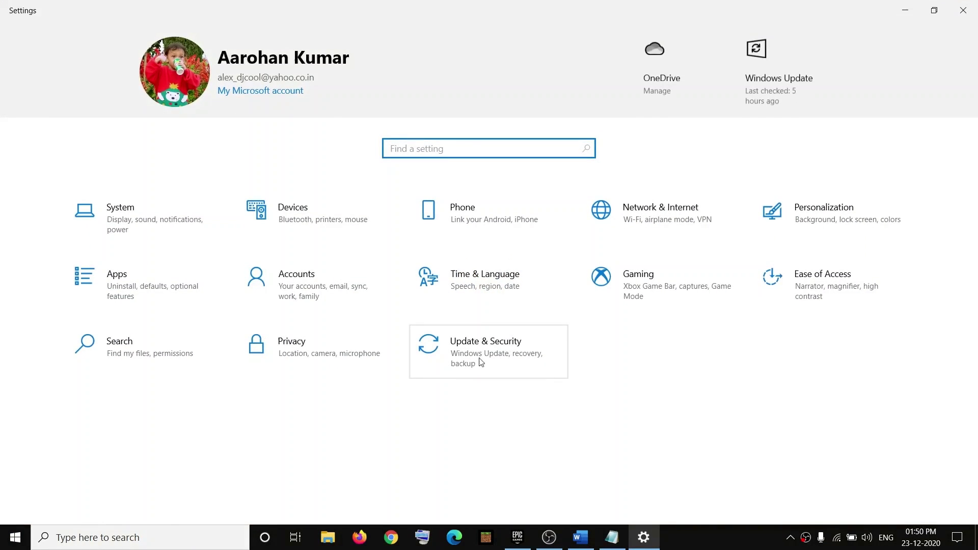
click(489, 363)
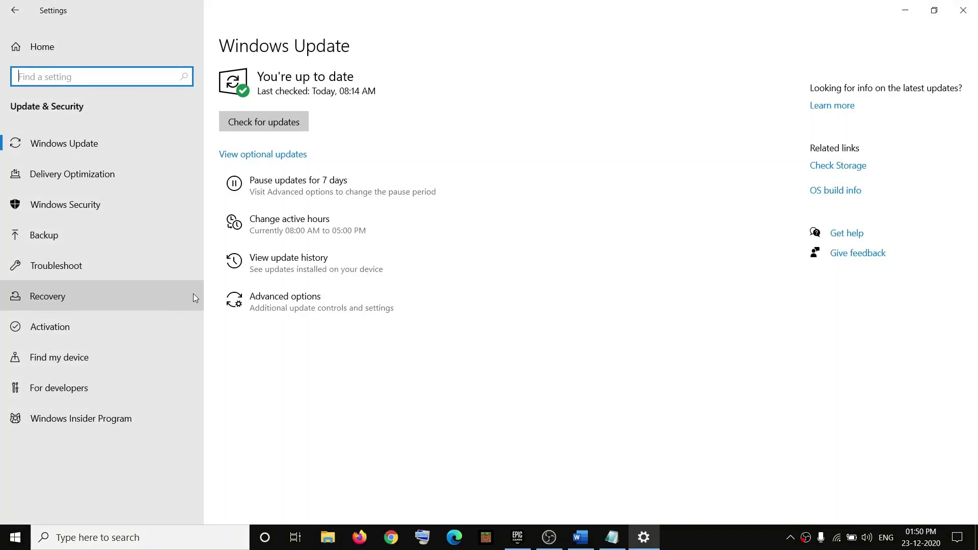
click(62, 268)
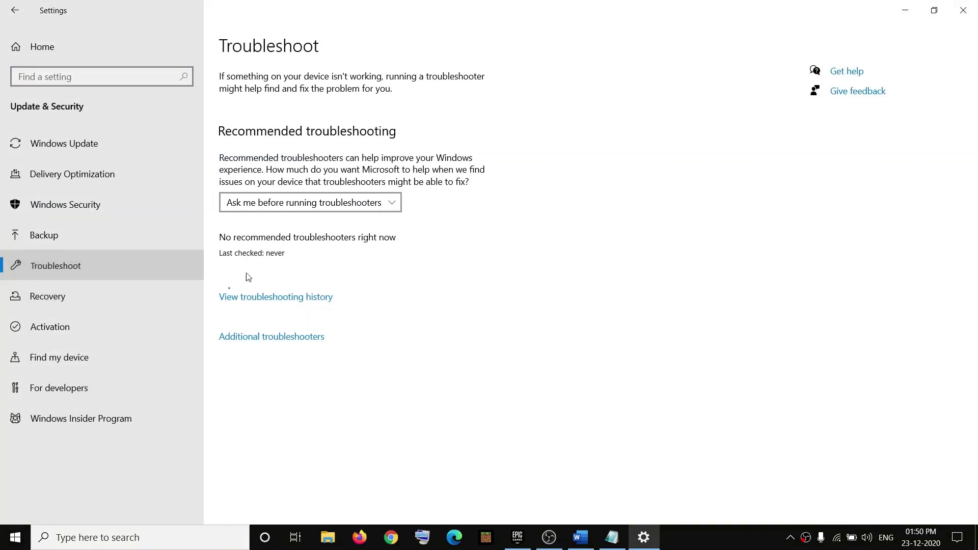
click(282, 339)
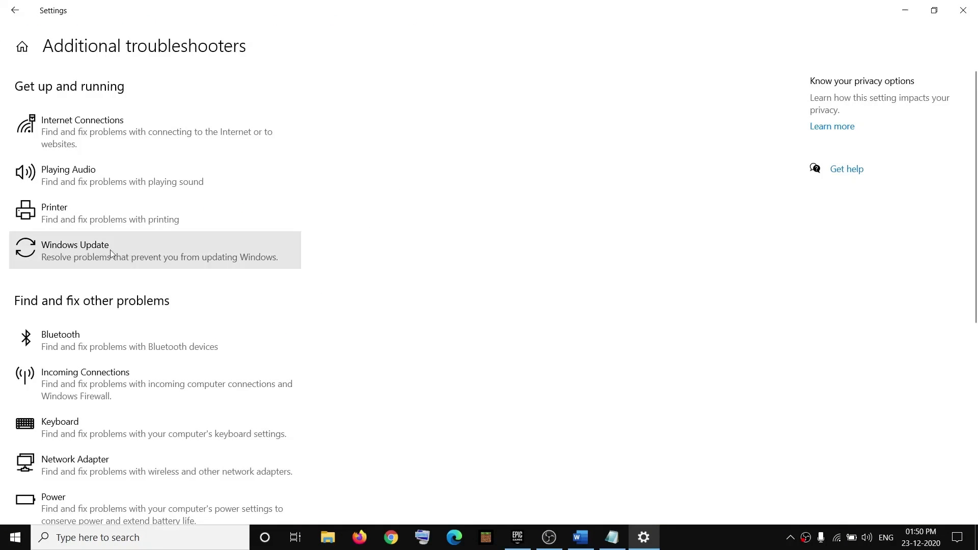
click(92, 254)
click(240, 295)
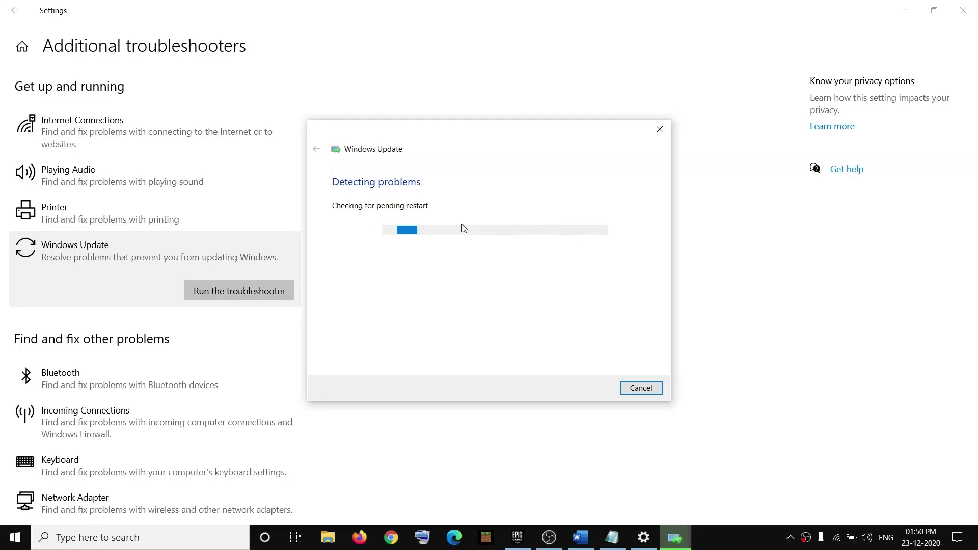
Back in the Word guide, highlight fix 2, Restart windows update services
click(578, 541)
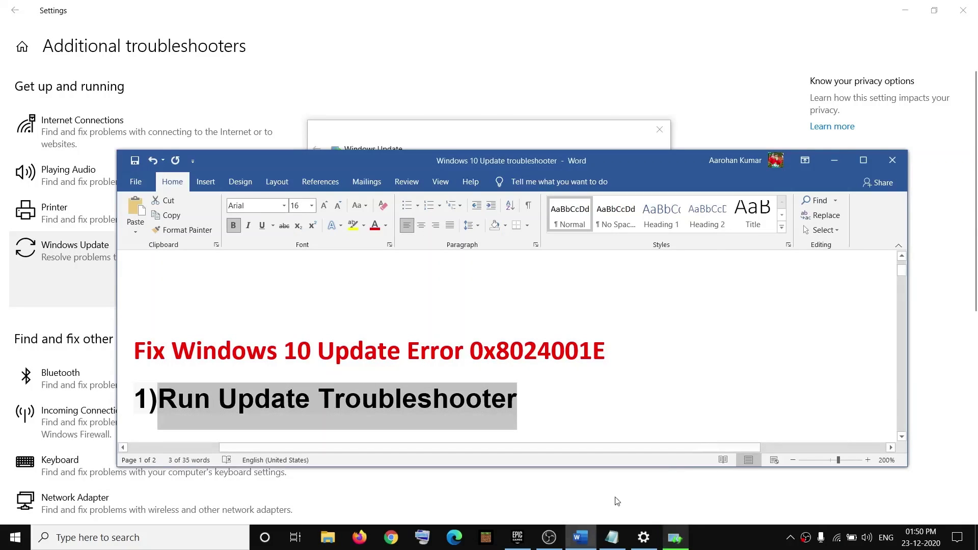
scroll(443, 371, down, 2)
scroll(442, 371, down, 1)
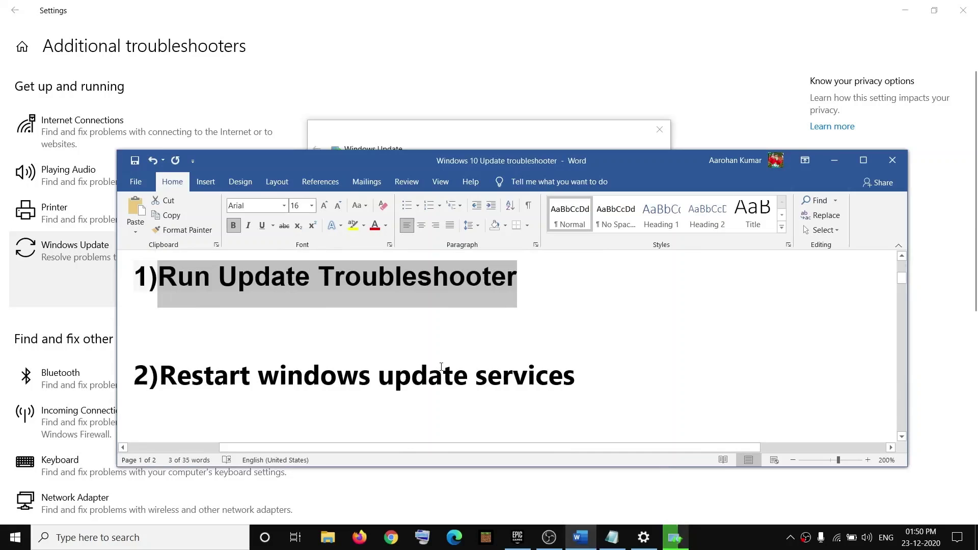
double_click(203, 380)
drag(204, 380, 574, 380)
Search for 'services', open the Services console, and select the Windows Update service
click(122, 539)
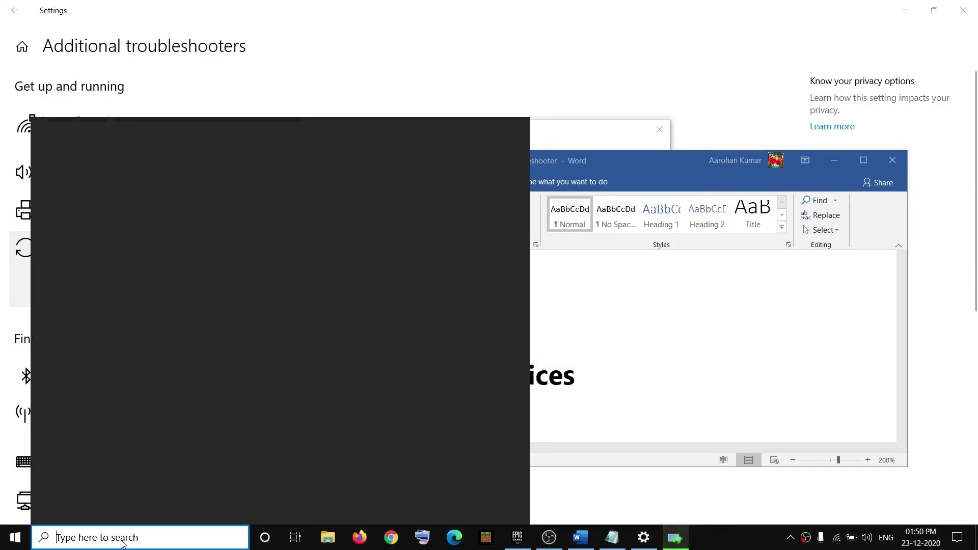
text(ser)
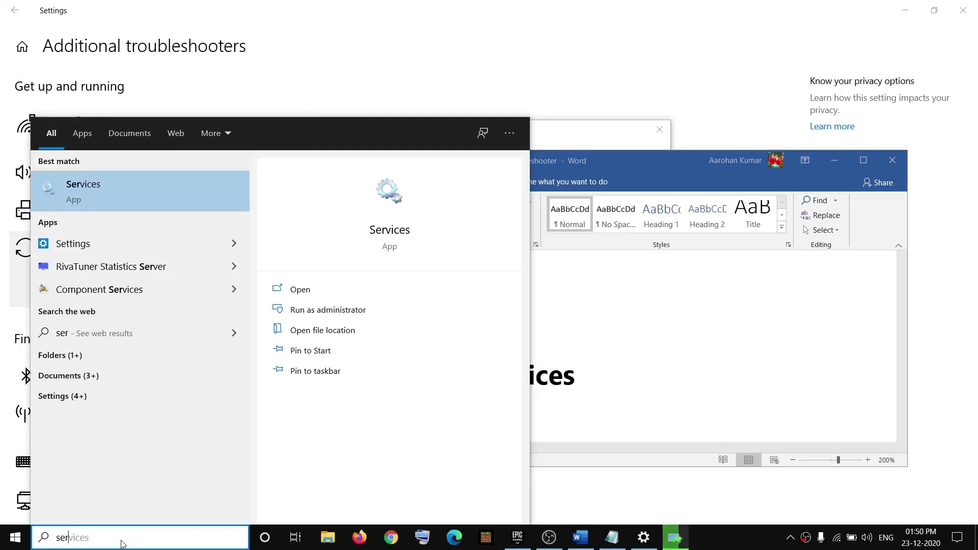
text(vices)
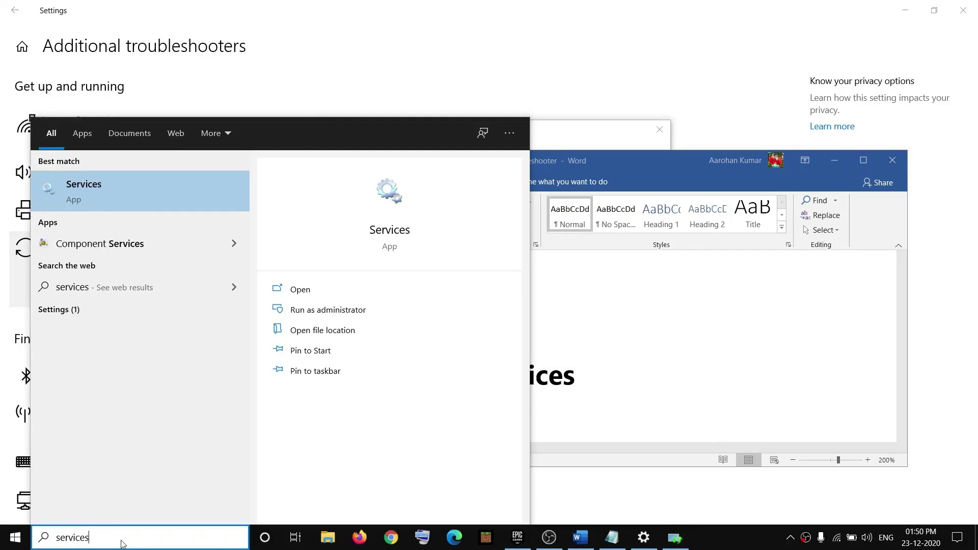
click(110, 198)
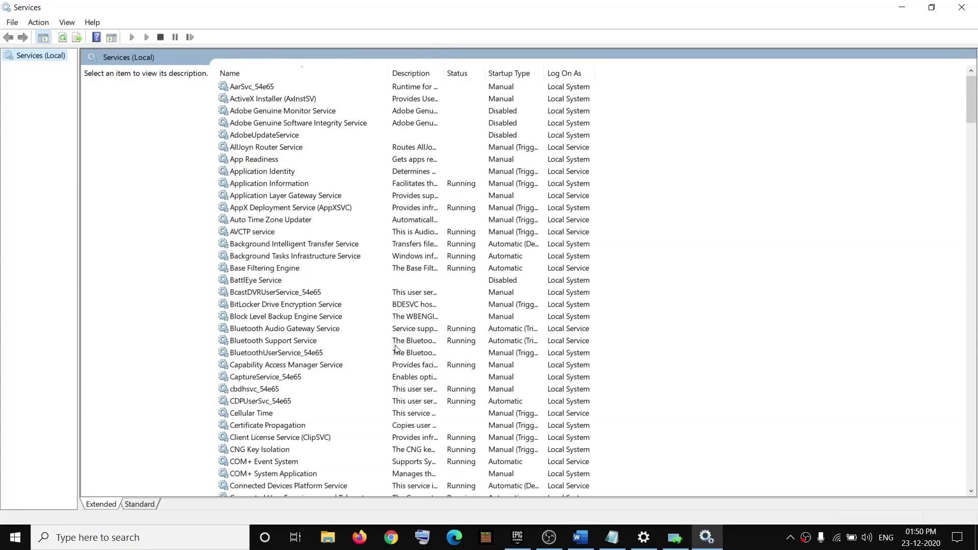
click(395, 347)
key(w)
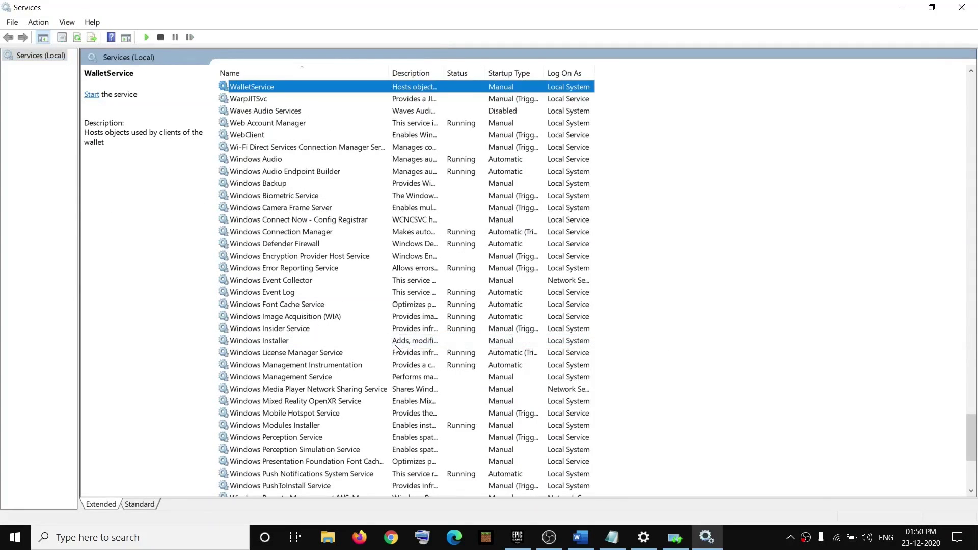
scroll(390, 353, down, 6)
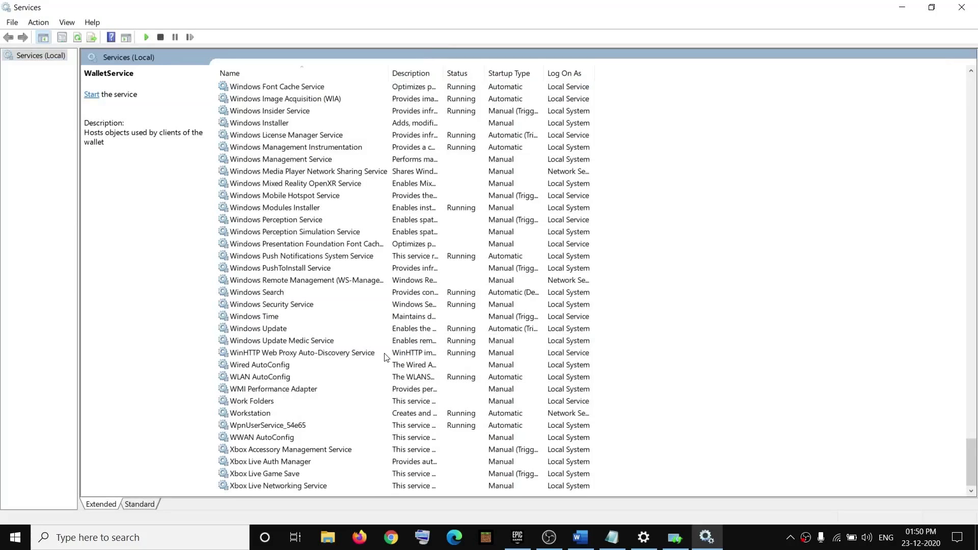
click(281, 328)
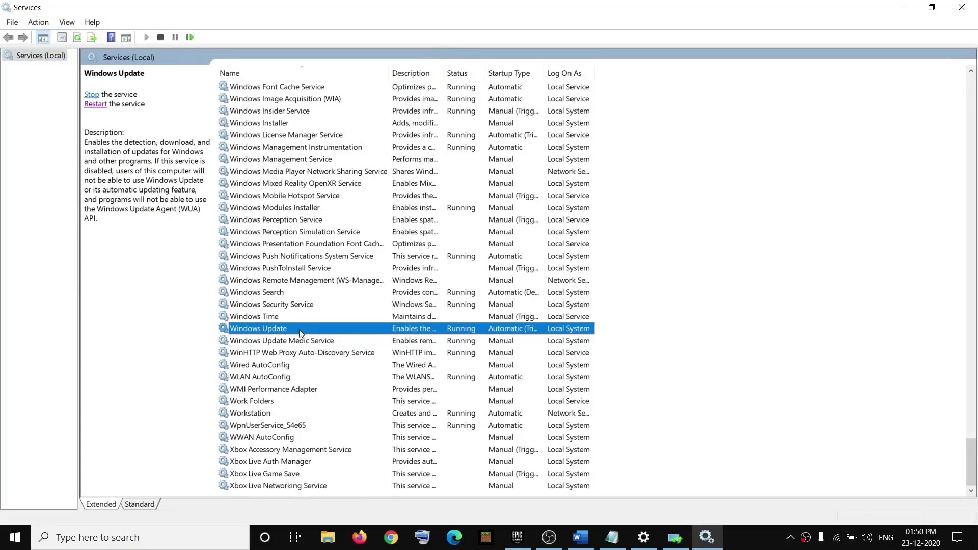
Set the Windows Update service's startup type to Automatic, apply it, and restart the service
double_click(291, 328)
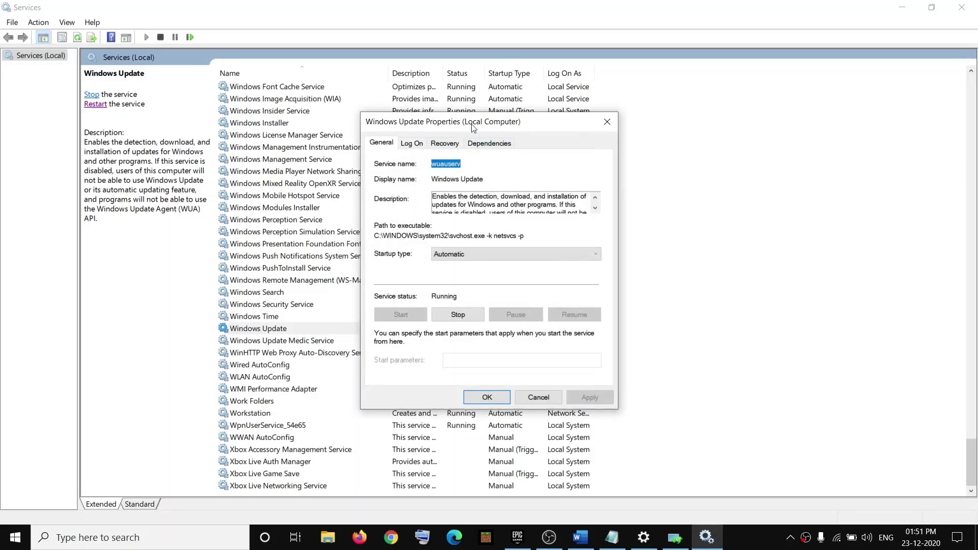
drag(474, 128, 538, 153)
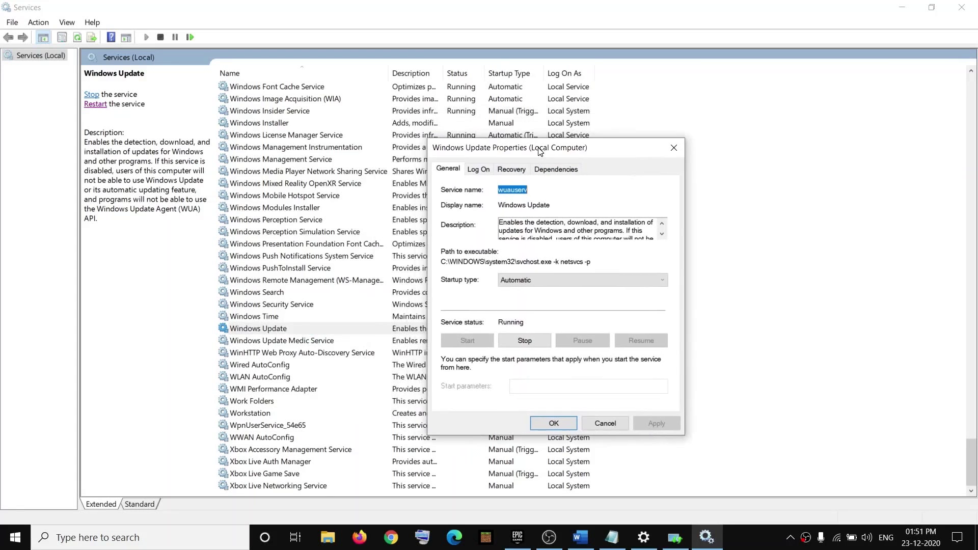
click(502, 286)
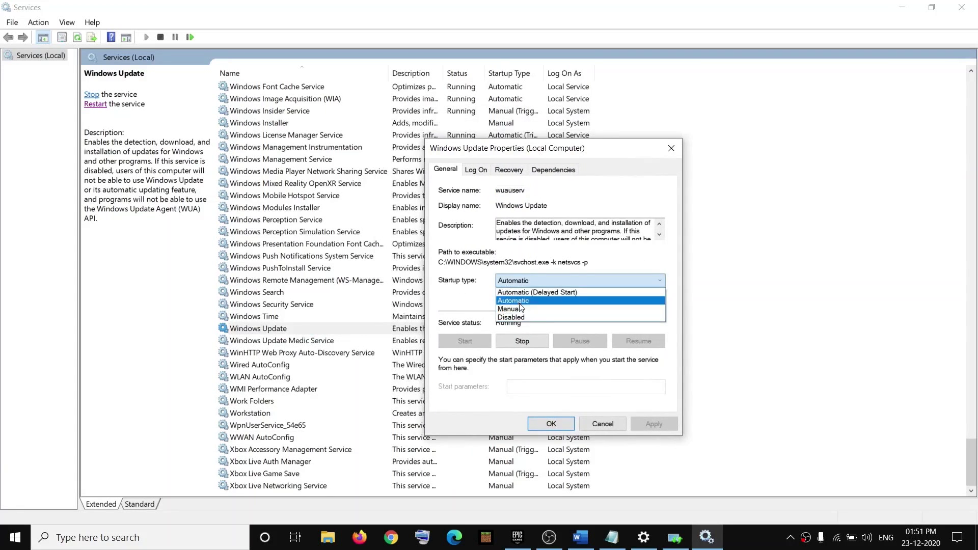
click(519, 302)
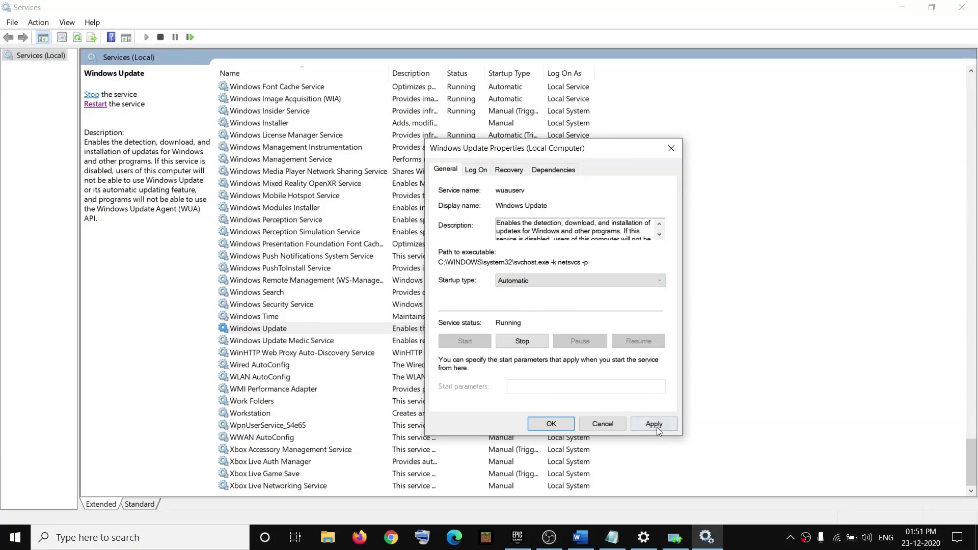
click(654, 424)
click(552, 424)
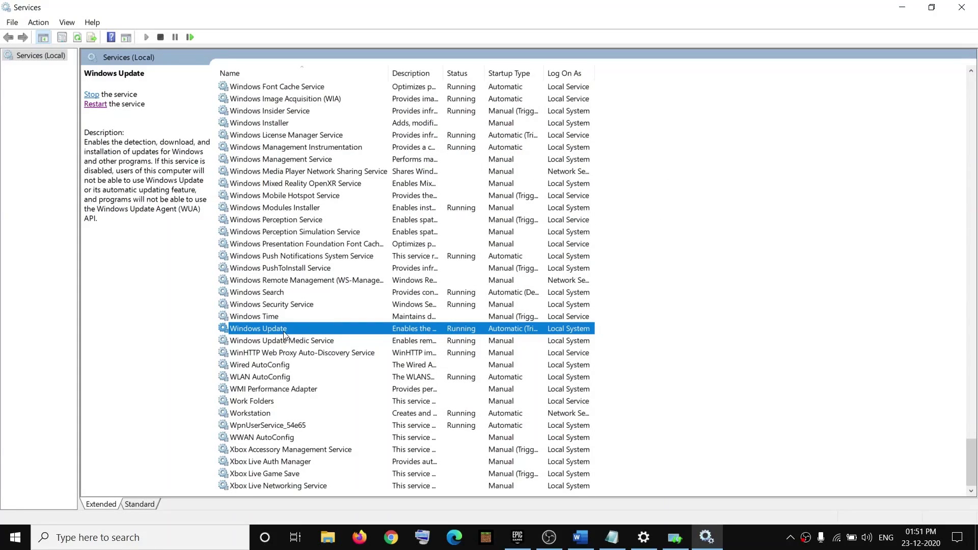
click(102, 106)
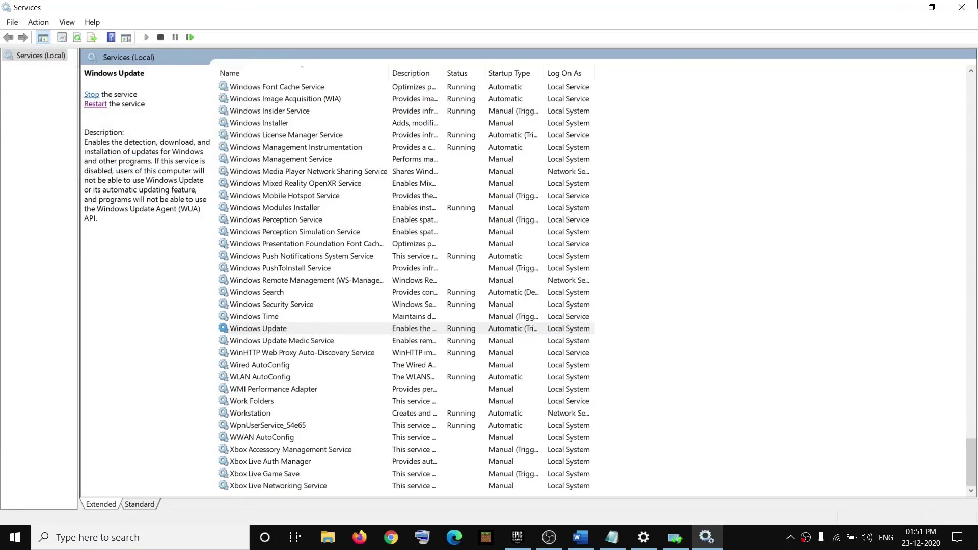
Close Services and highlight the sfc and DISM commands in the guide's fix 3
click(970, 8)
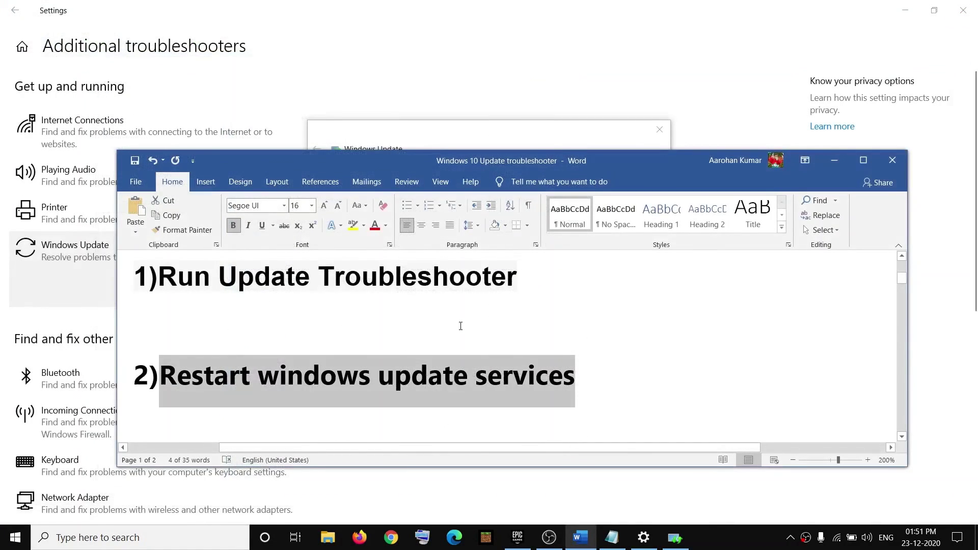
scroll(460, 326, down, 4)
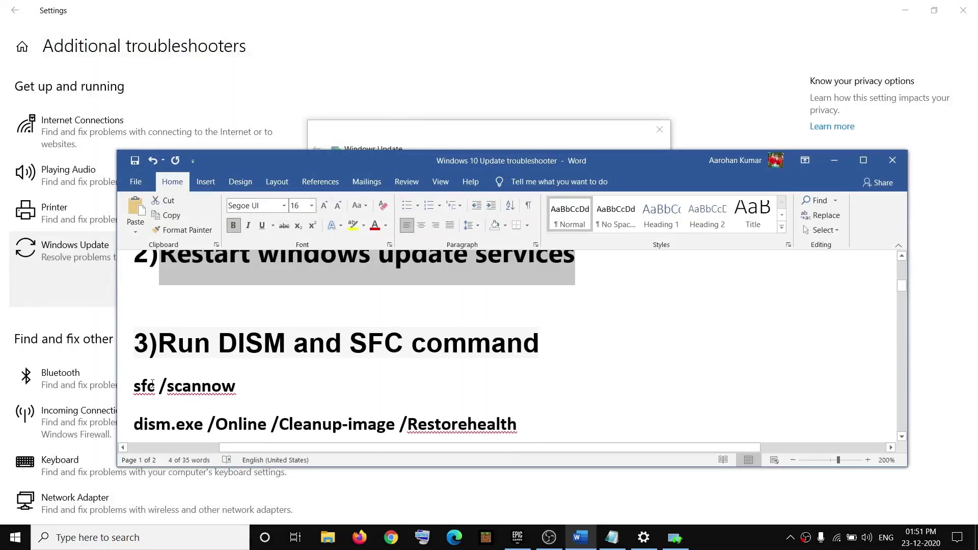
drag(134, 387, 530, 430)
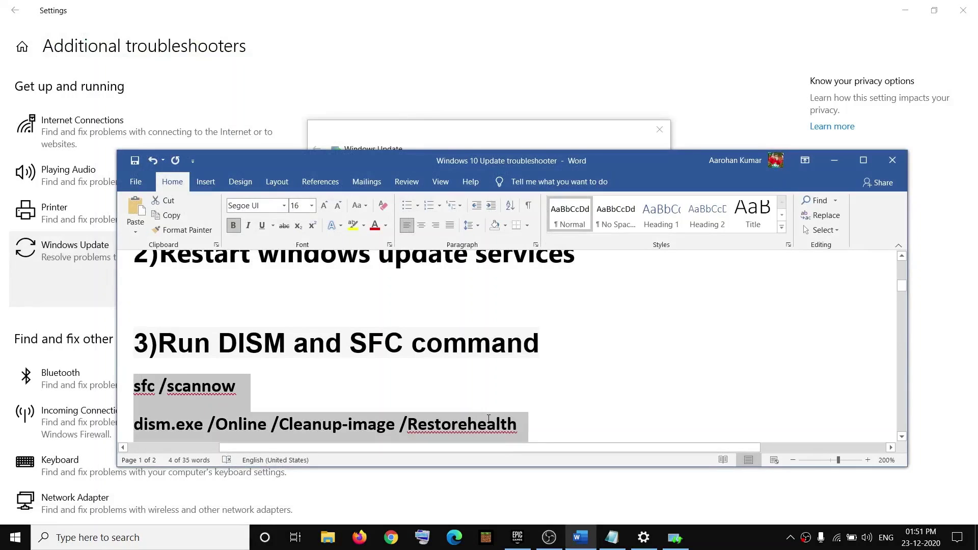
click(570, 421)
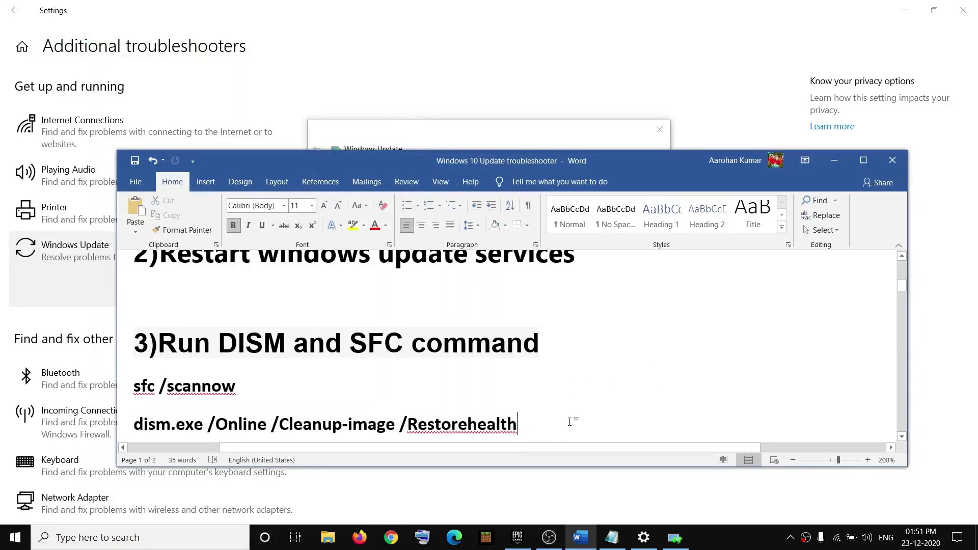
click(16, 540)
Open an administrator PowerShell and copy the sfc /scannow command from the guide
right_click(16, 538)
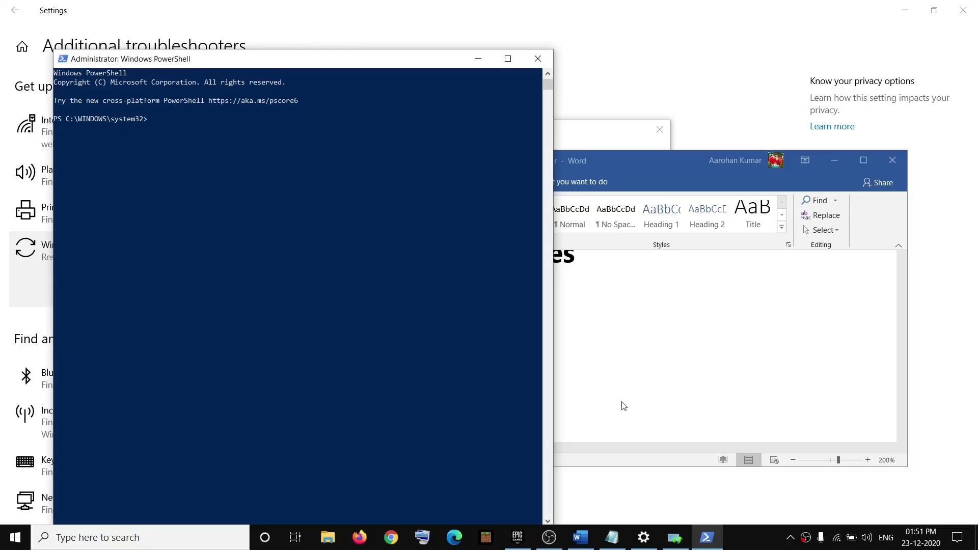
click(622, 404)
drag(256, 397, 134, 393)
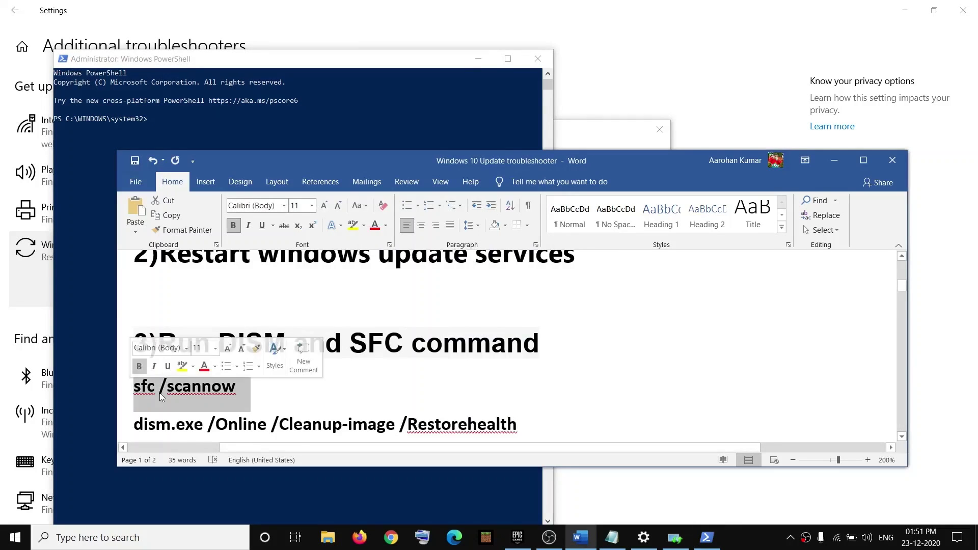
right_click(160, 393)
click(189, 238)
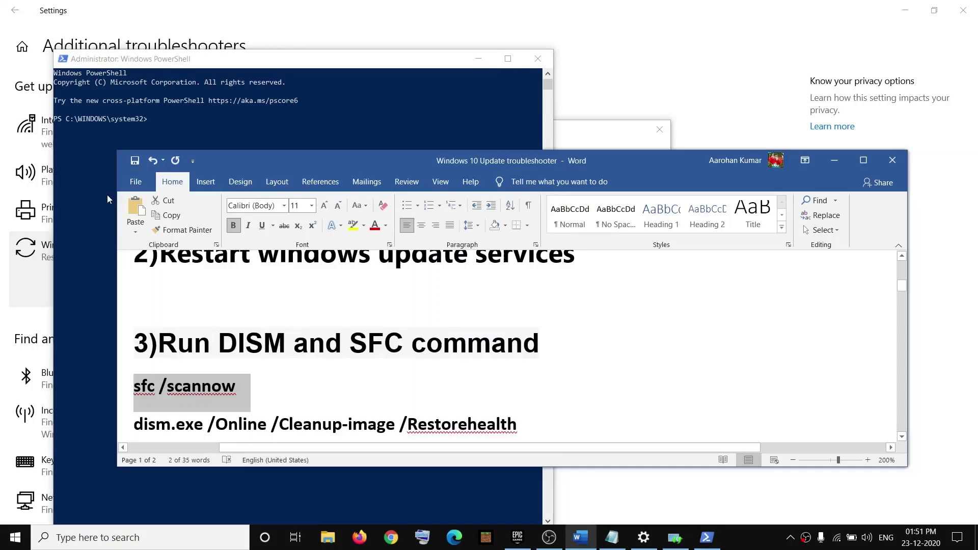
Paste and run sfc /scannow in PowerShell, then return to the Word guide
click(107, 195)
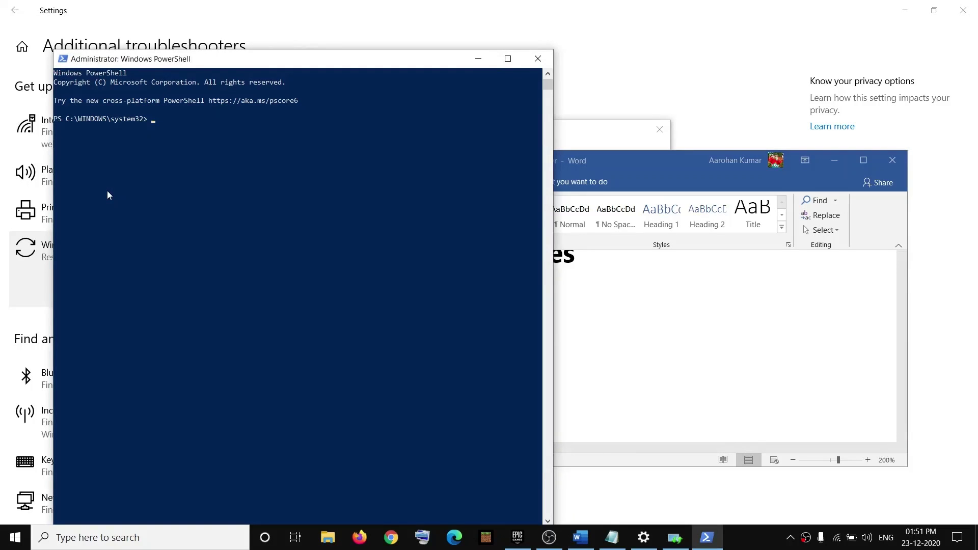
right_click(107, 192)
key(Return)
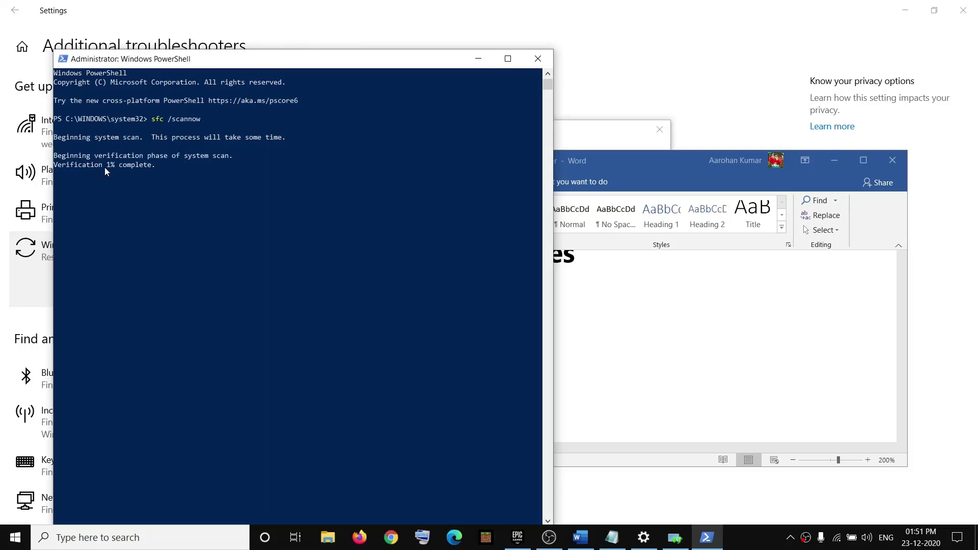
drag(103, 165, 127, 166)
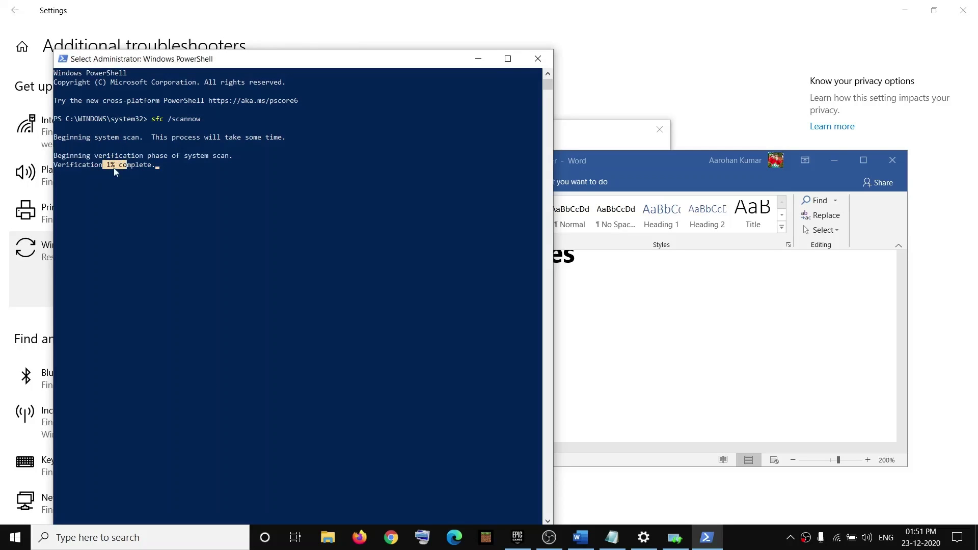
key(alt+Tab)
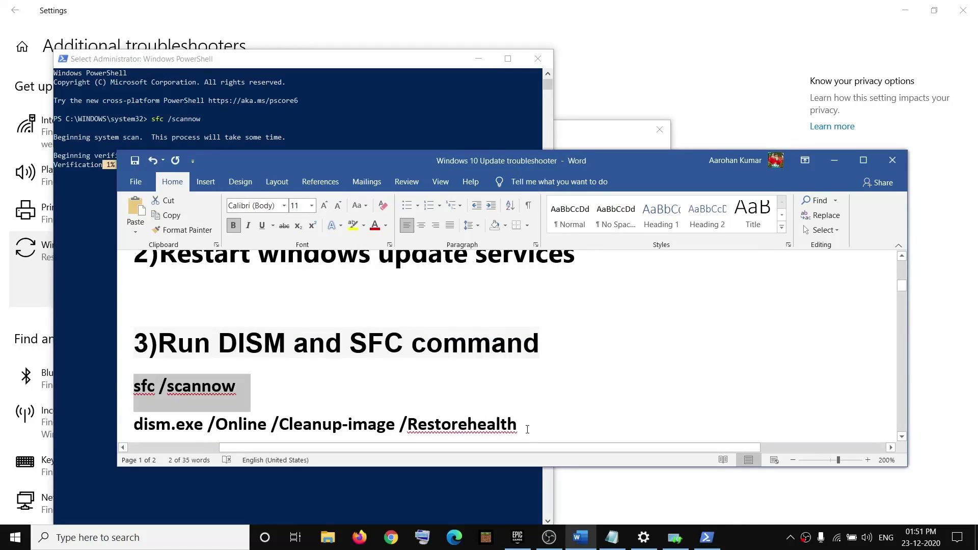
Copy dism.exe /Online /Cleanup-image /Restorehealth from the guide and run it in a second admin PowerShell
drag(527, 430, 134, 428)
scroll(153, 375, down, 1)
right_click(192, 368)
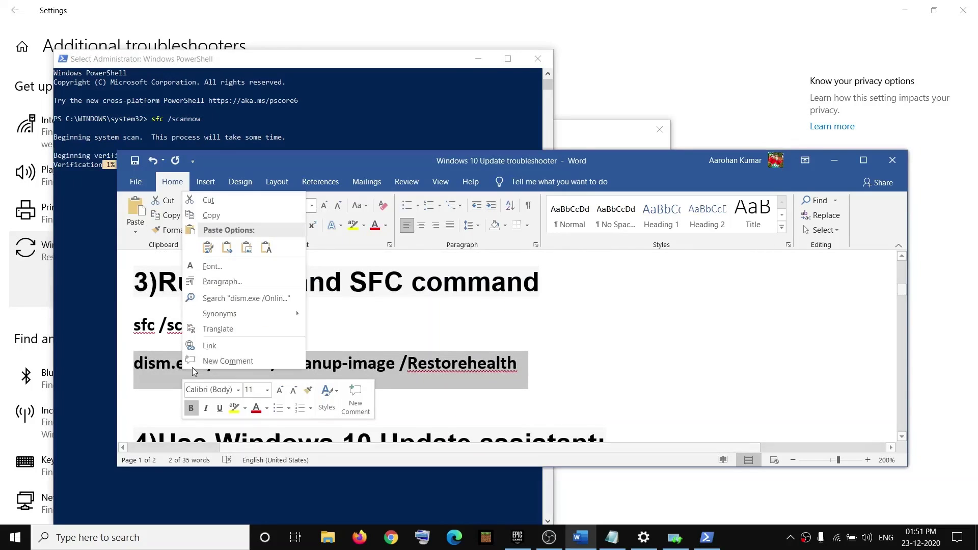
click(211, 215)
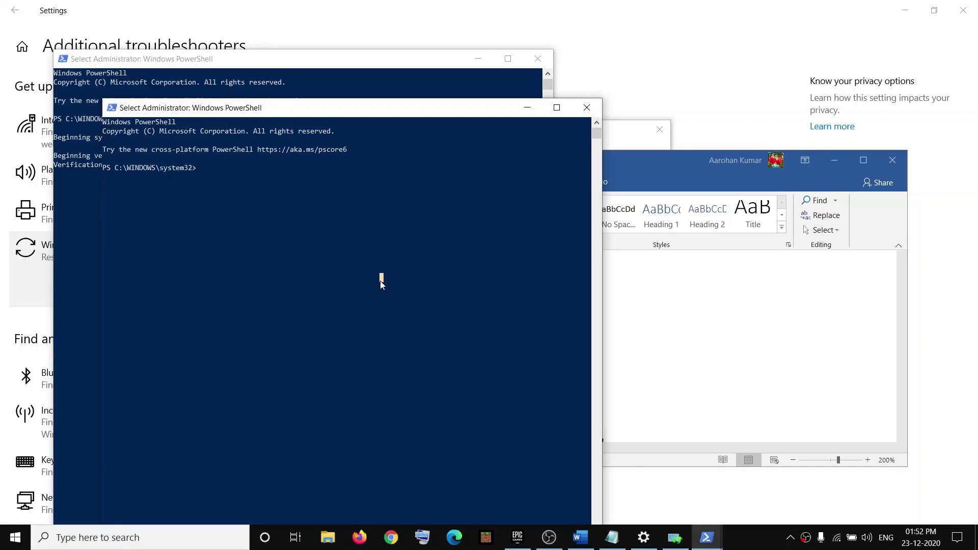
right_click(380, 281)
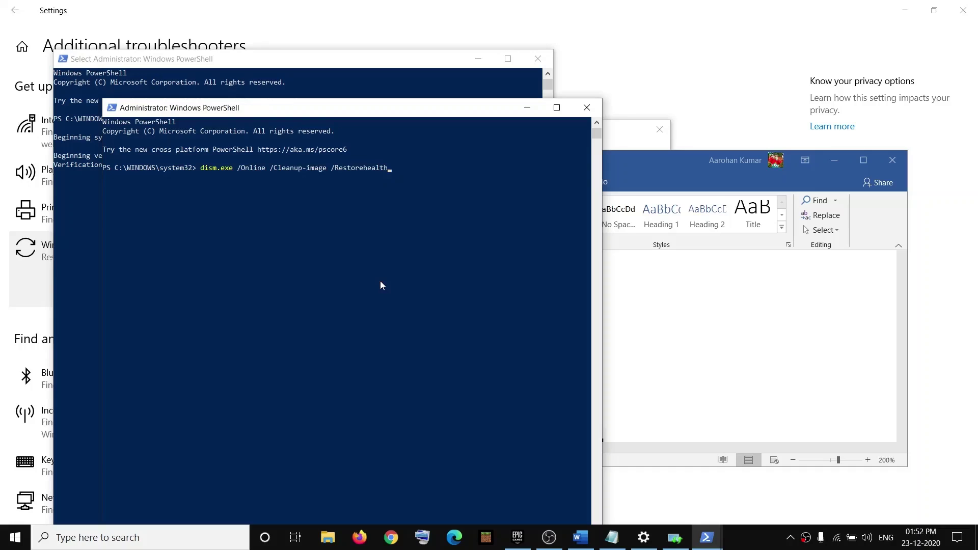
key(Return)
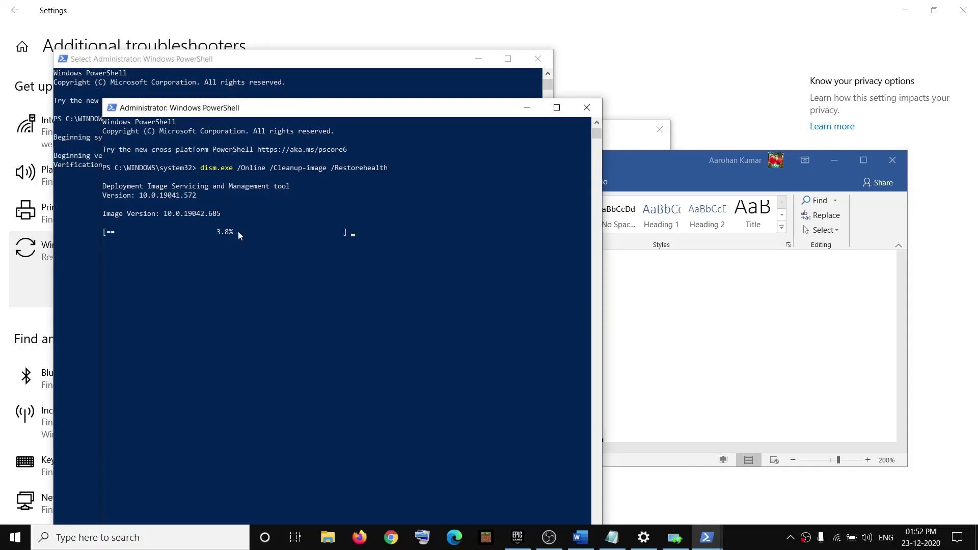
drag(215, 234, 237, 235)
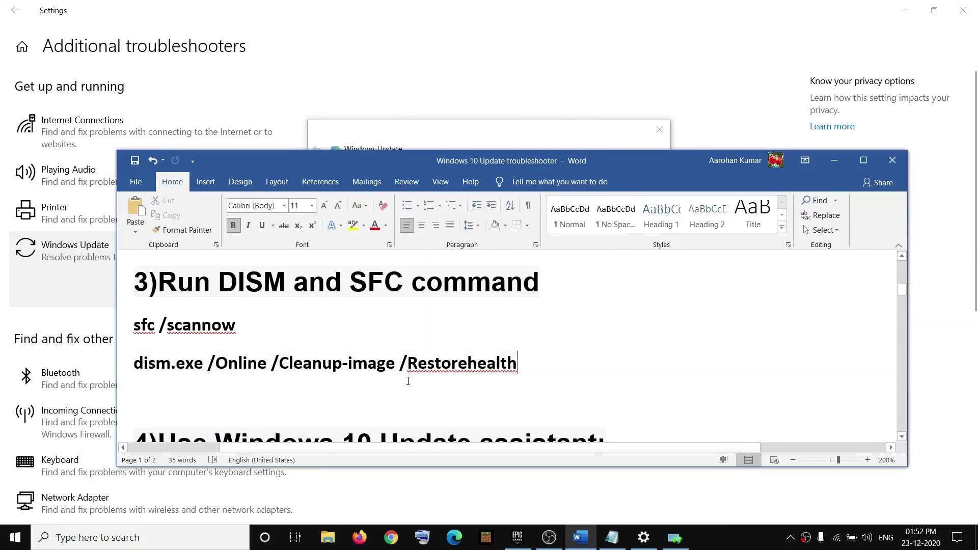
Copy the Windows 10 Update Assistant download link from fix 4 of the guide
scroll(408, 377, down, 3)
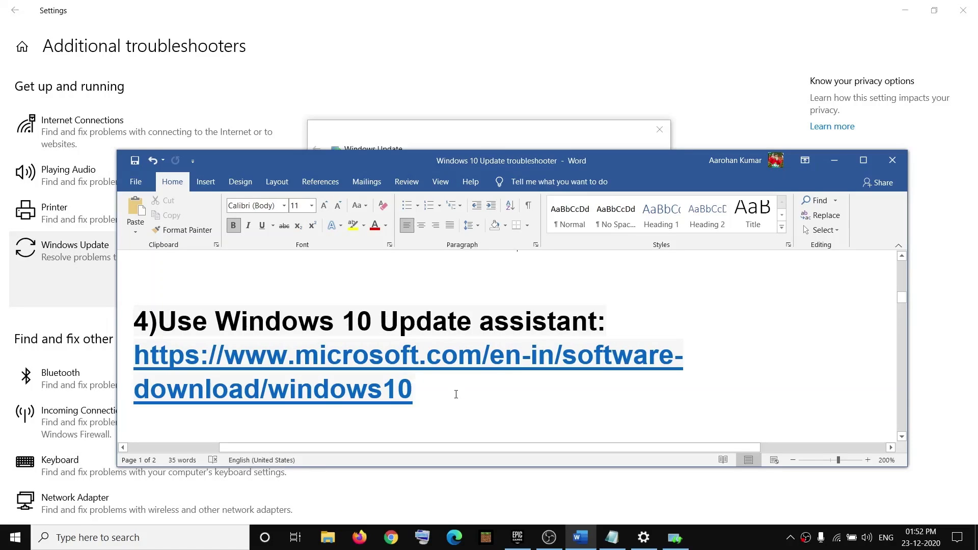
triple_click(456, 394)
right_click(239, 368)
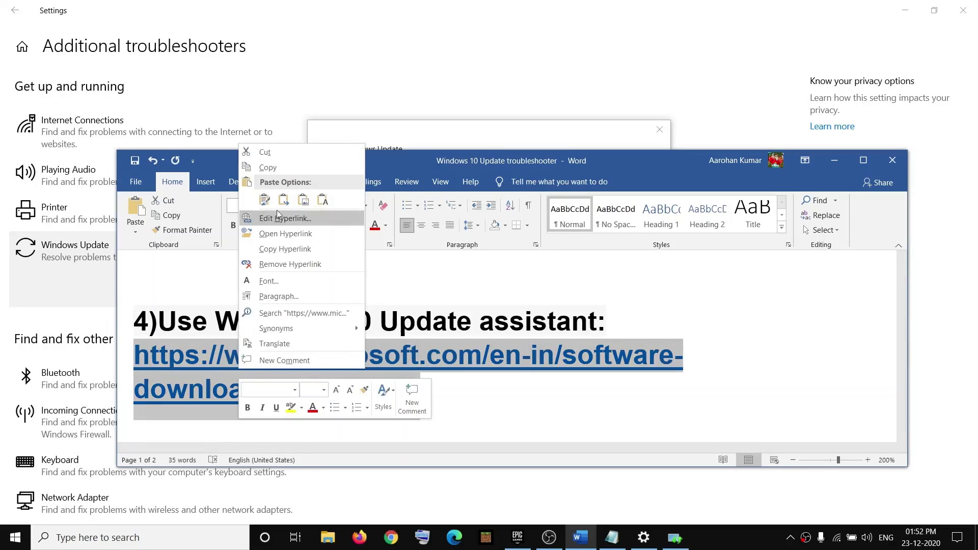
key(Escape)
click(395, 538)
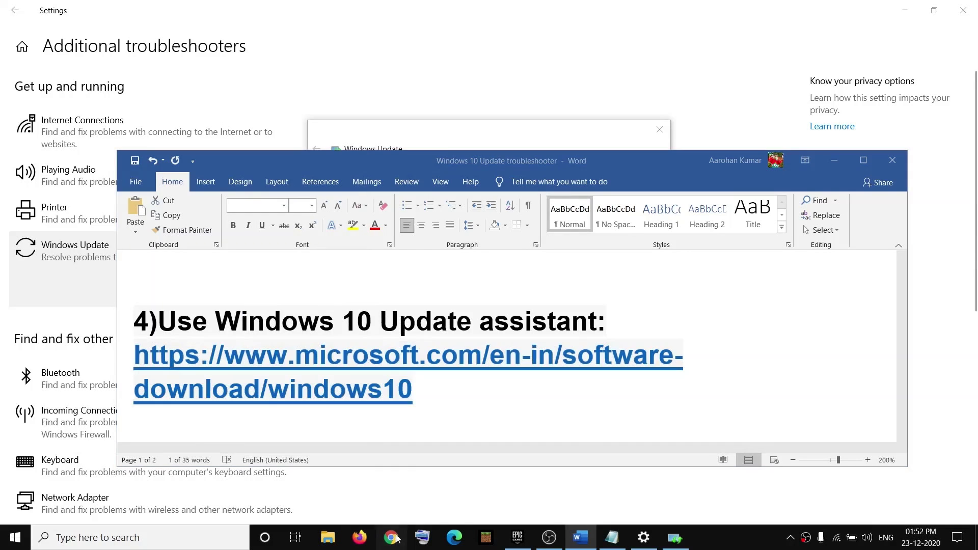
Paste the link into Chrome, download and run the Update Assistant, then exit it
right_click(225, 31)
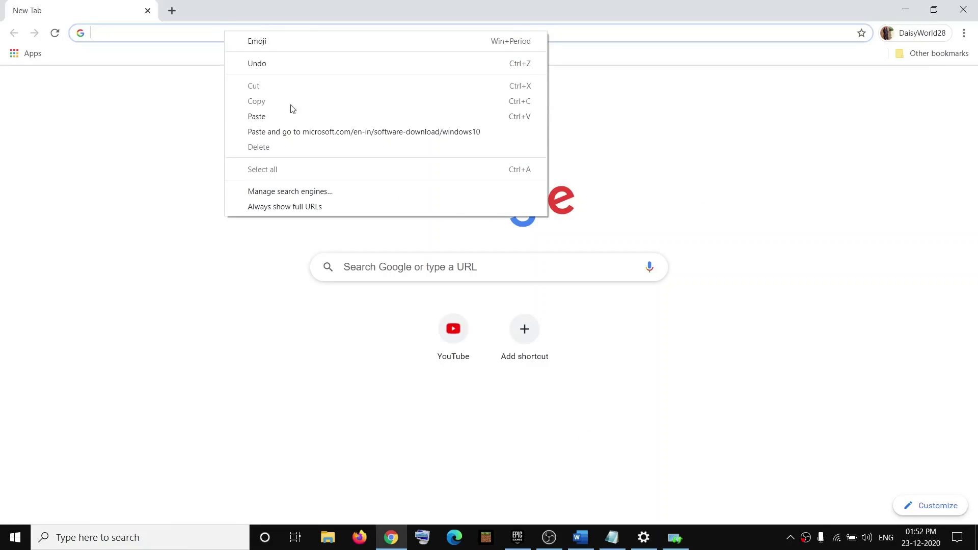
click(292, 132)
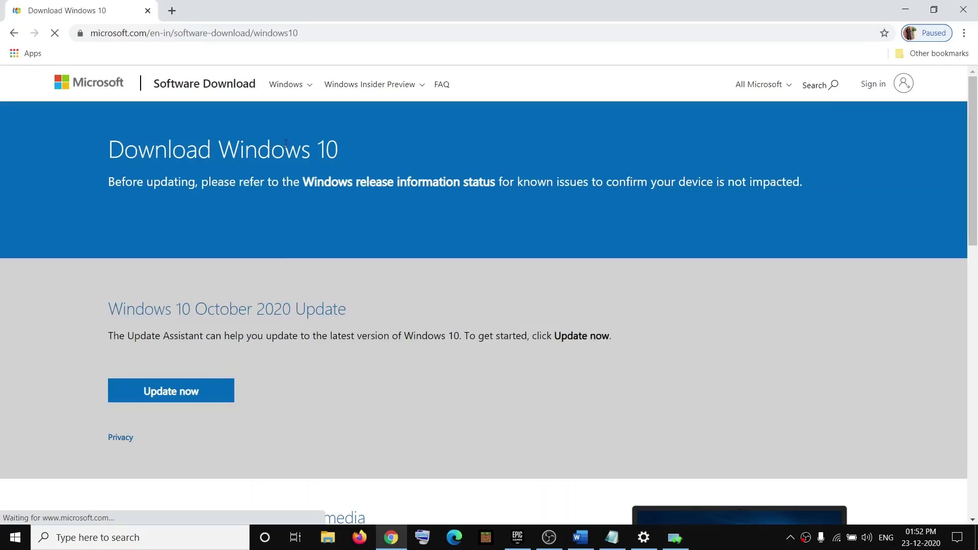
click(172, 397)
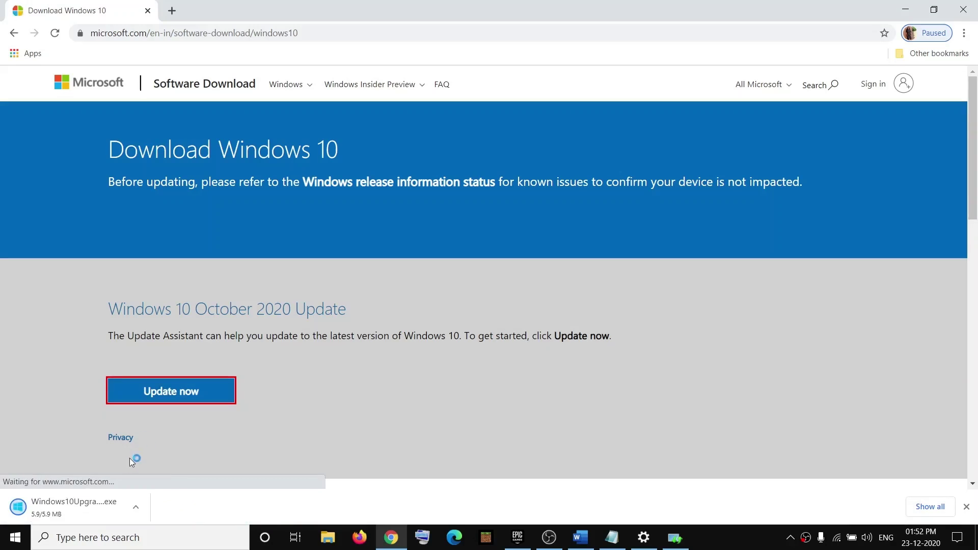
click(62, 509)
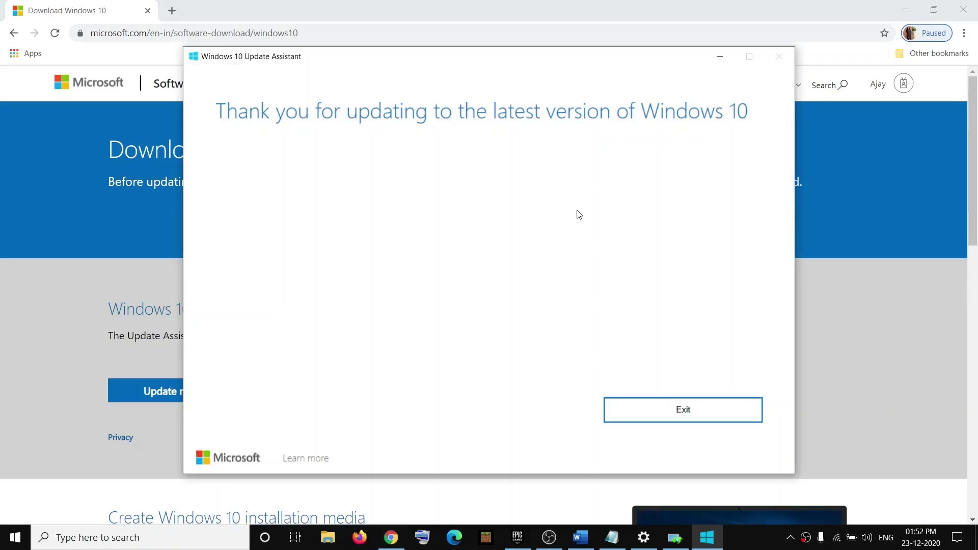
click(683, 417)
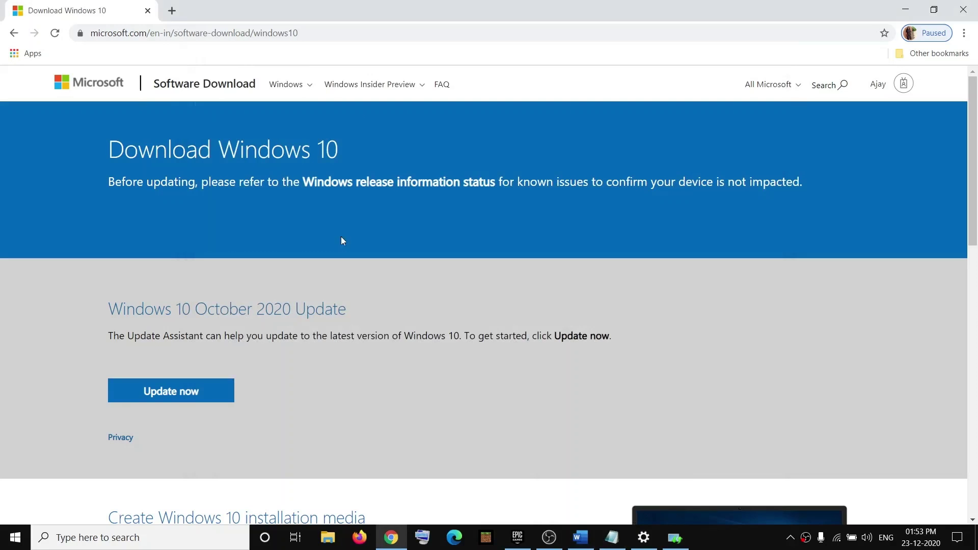
Download the Media Creation Tool from the Create Windows 10 installation media section and launch it
scroll(372, 329, down, 5)
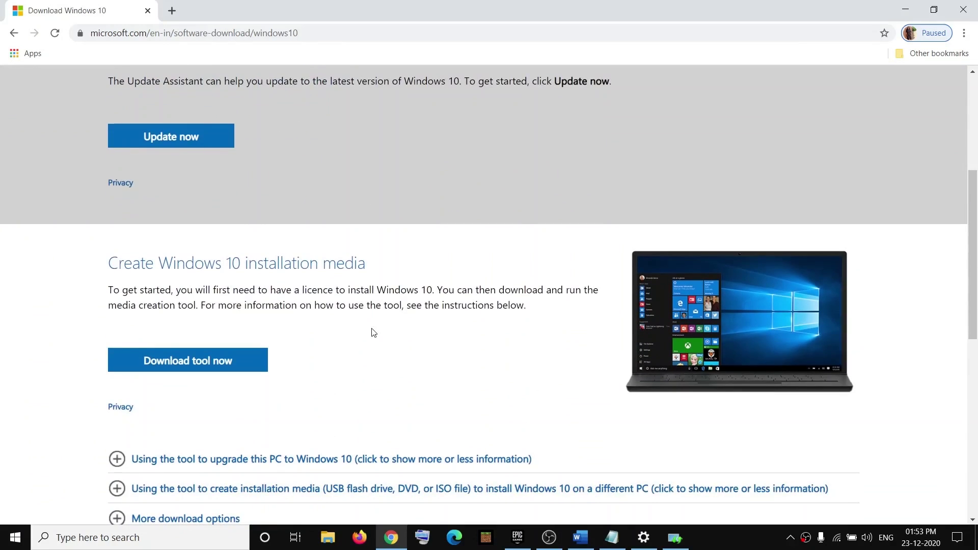
drag(111, 306, 198, 305)
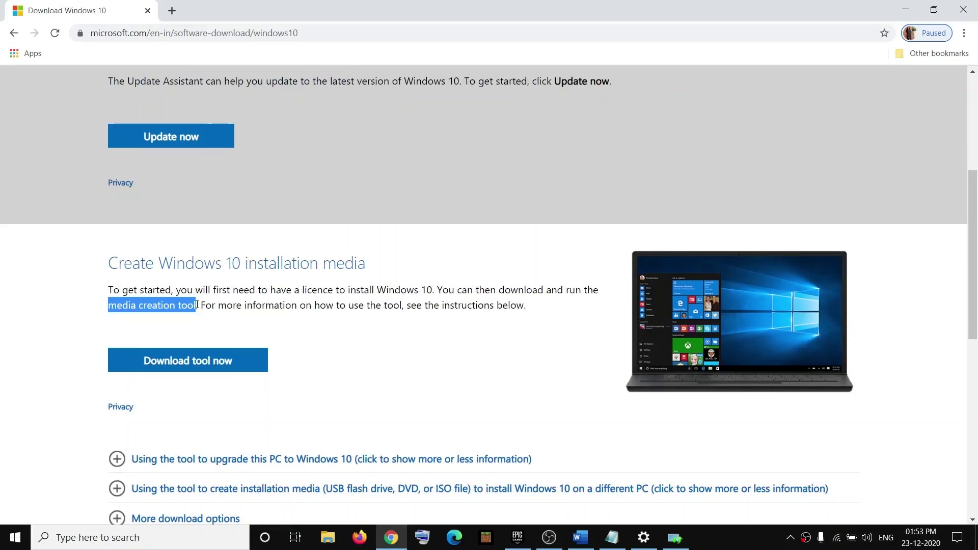
click(212, 372)
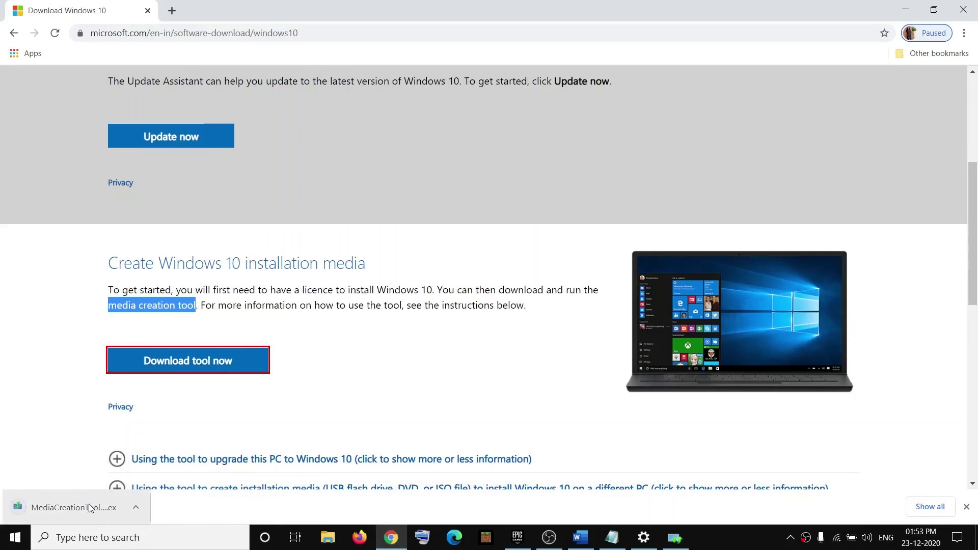
click(70, 508)
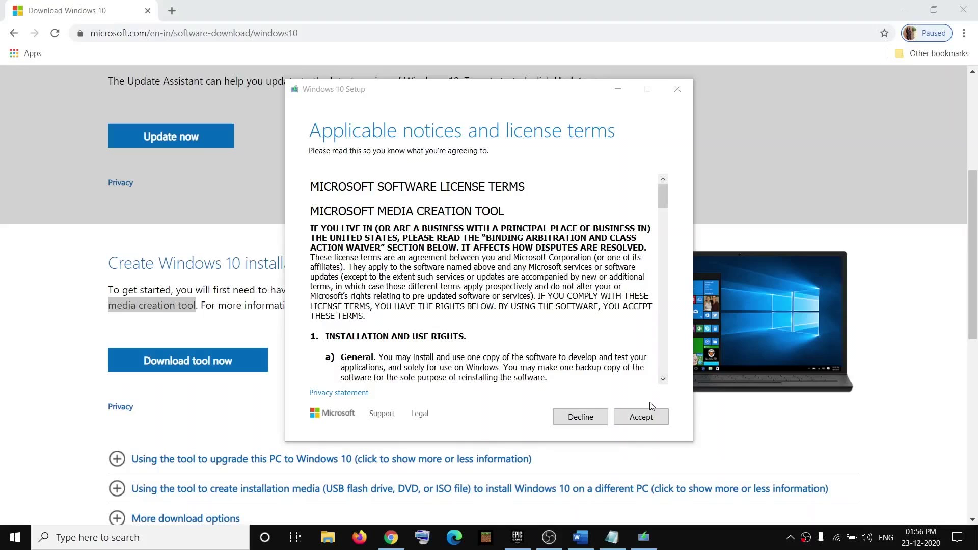
Accept the Windows 10 licence terms and start the download with Upgrade this PC now
click(655, 416)
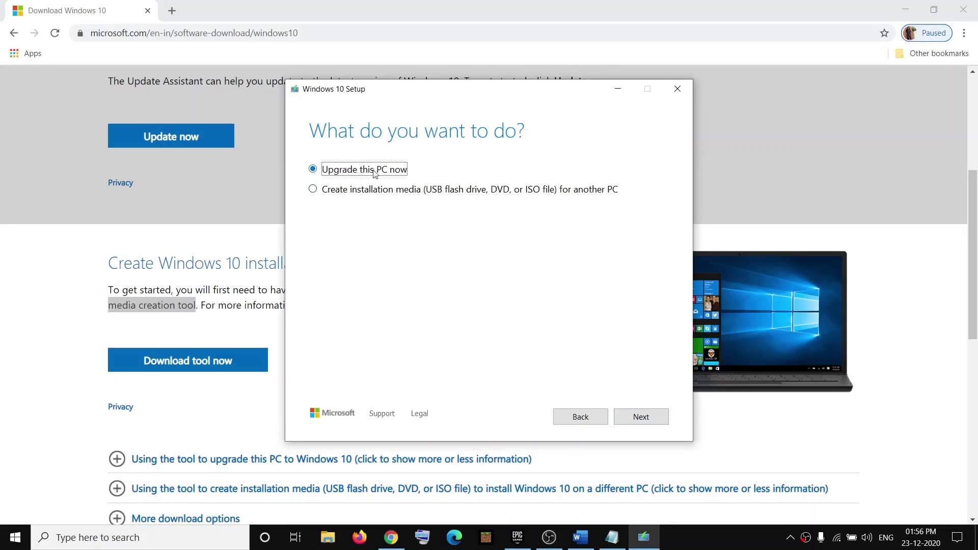
click(644, 413)
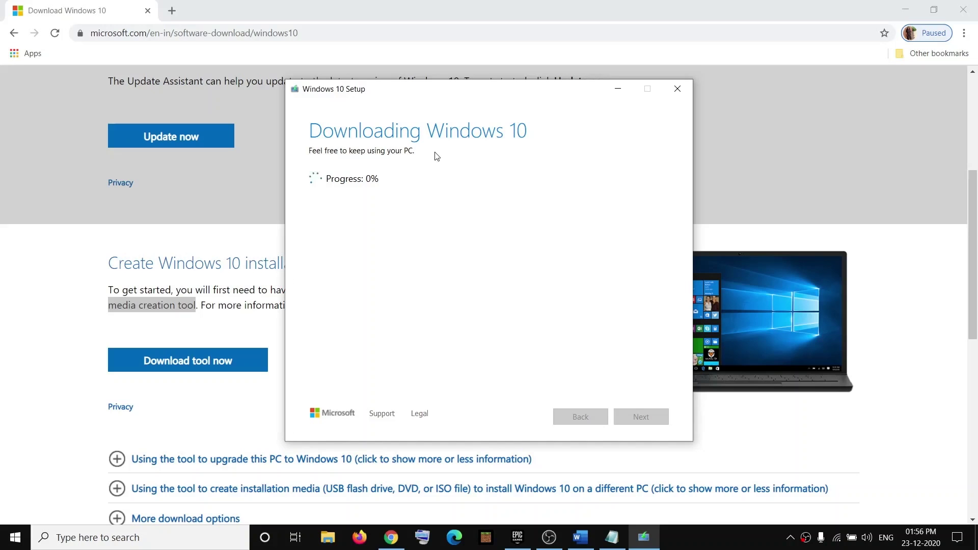
Maximize the Word guide, scroll down to its Ready to install screenshot, then back up
click(580, 537)
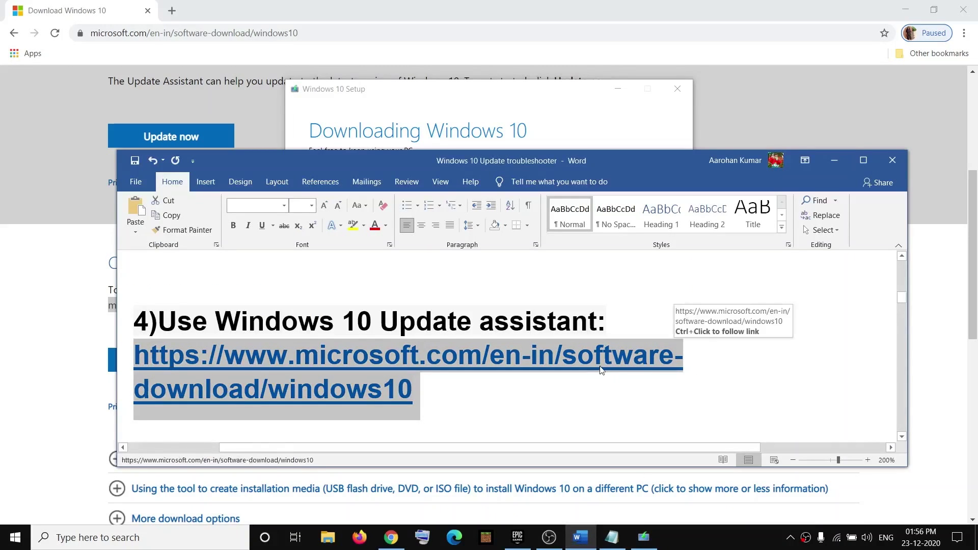
click(863, 160)
scroll(583, 304, down, 10)
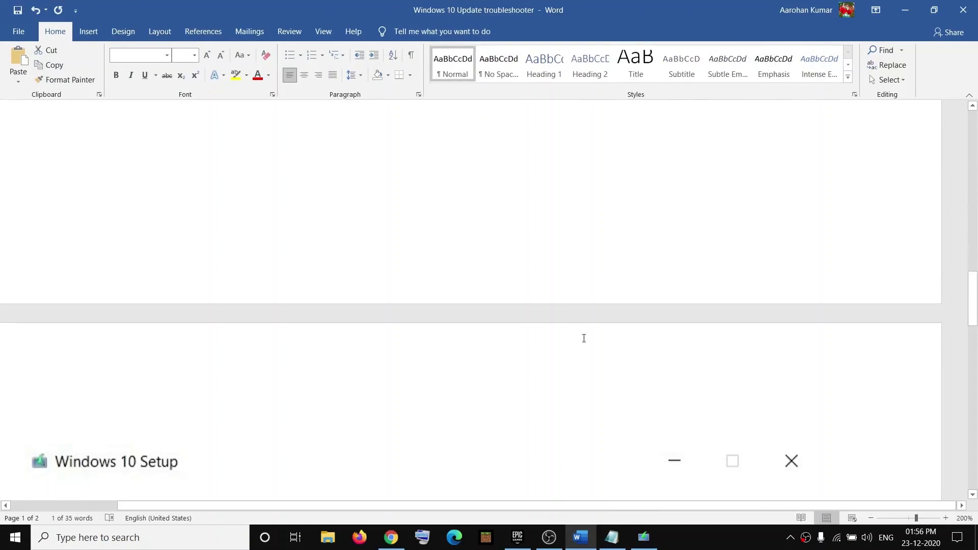
scroll(584, 339, down, 6)
scroll(371, 303, up, 2)
scroll(337, 325, down, 1)
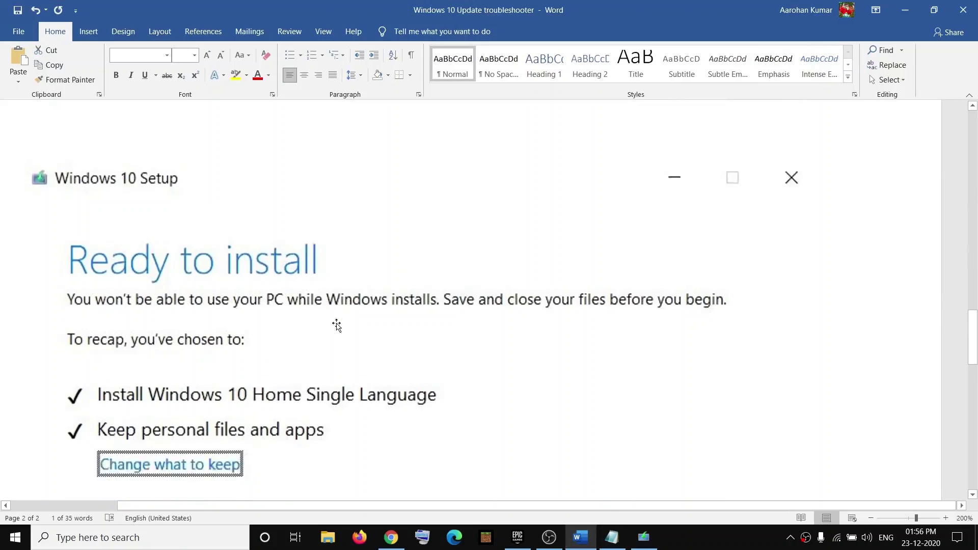
scroll(337, 325, down, 1)
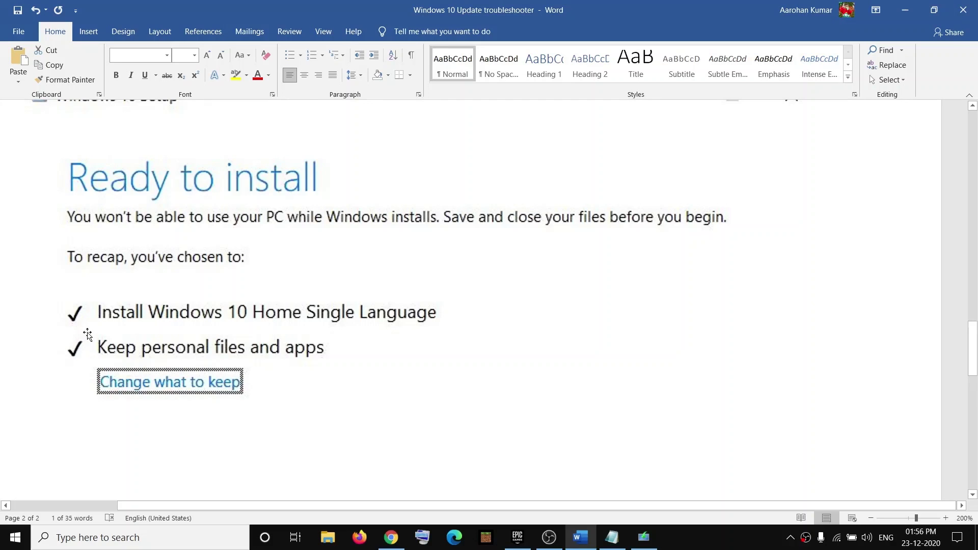
scroll(646, 317, down, 8)
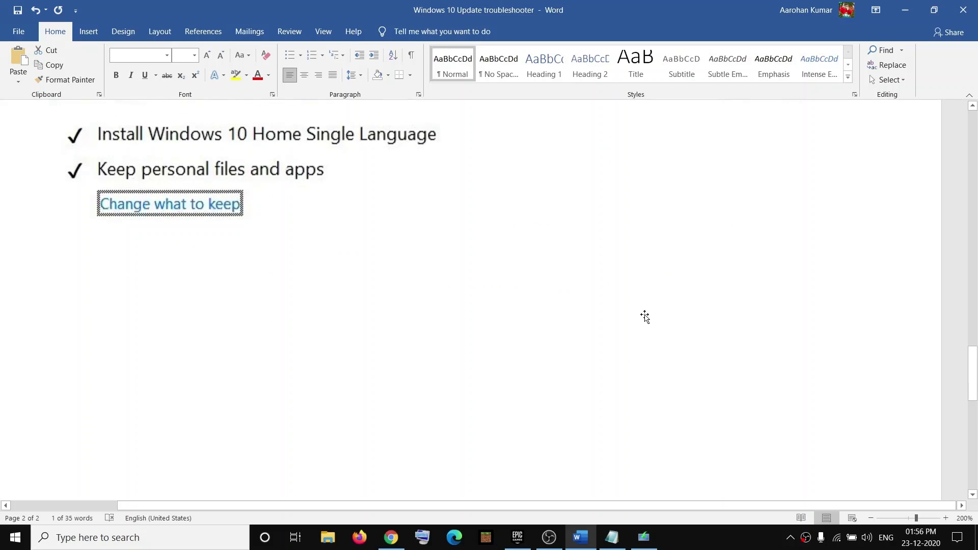
scroll(714, 376, up, 8)
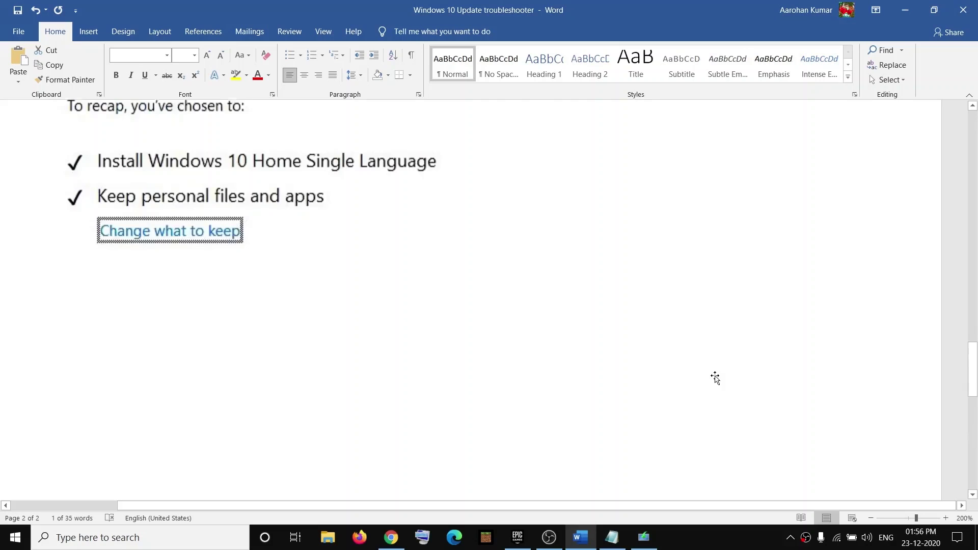
scroll(640, 392, up, 15)
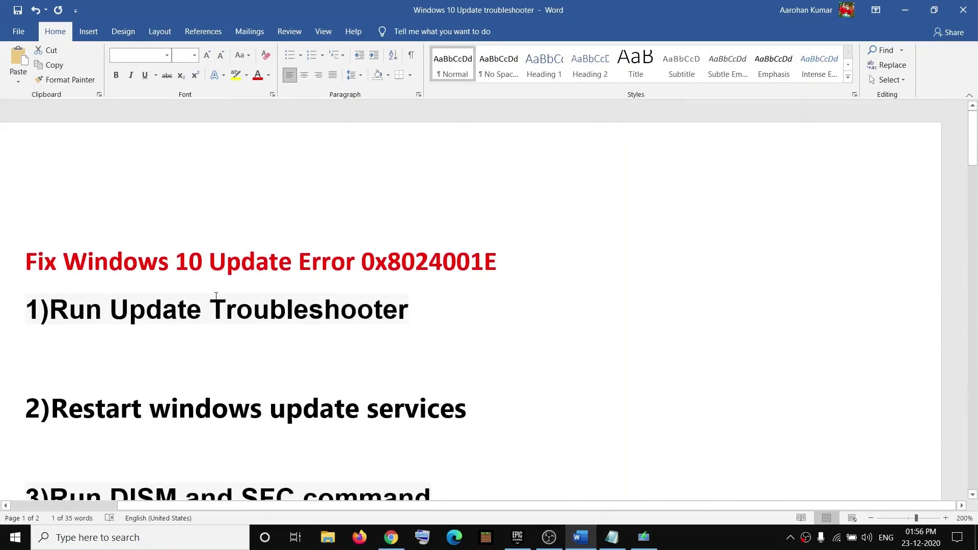
Highlight the guide's title 'Fix Windows 10 Update Error 0x8024001E' at the top
drag(151, 263, 495, 265)
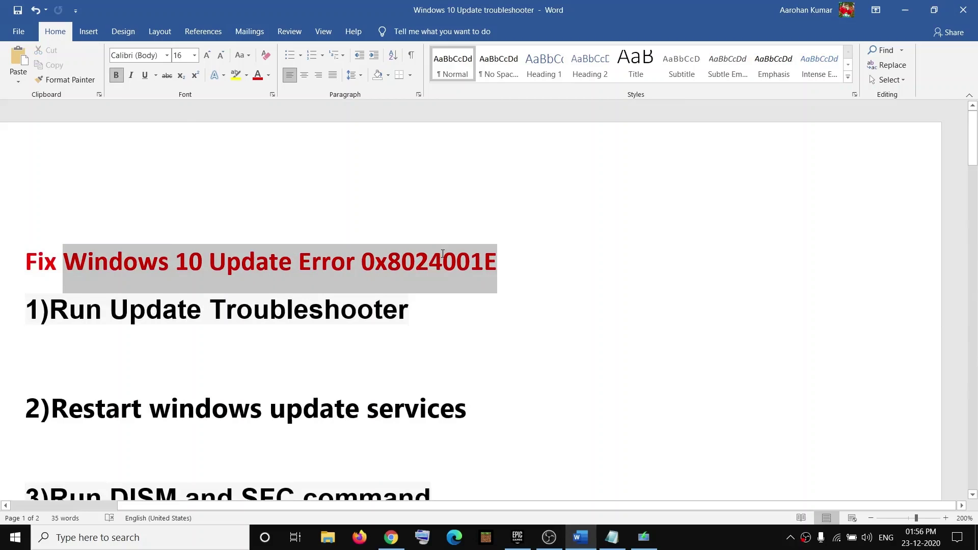
click(706, 546)
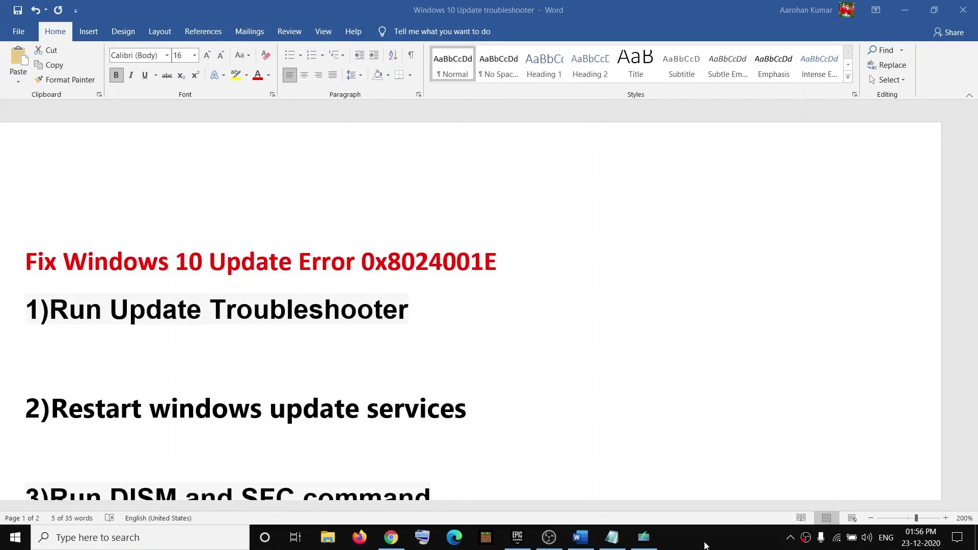